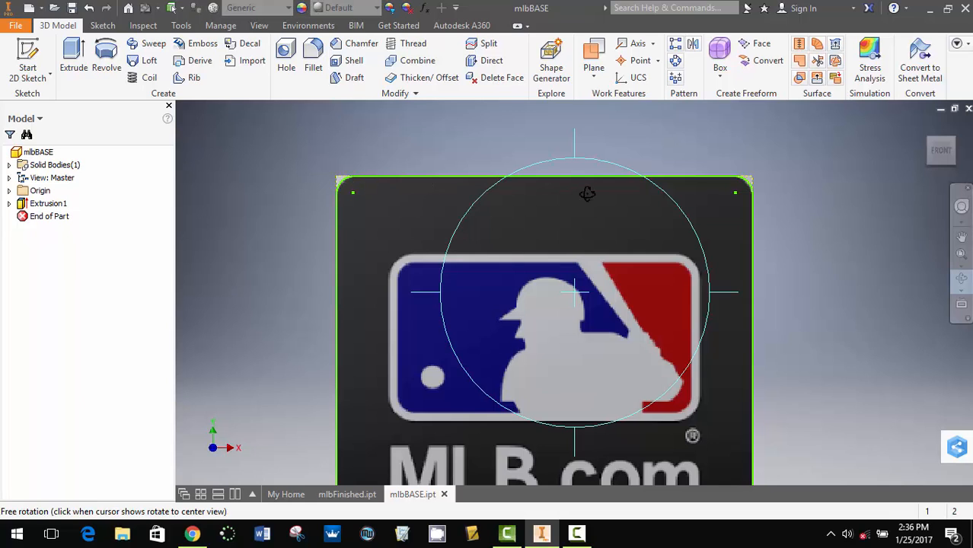
- Turn the part to an isometric view and hide Sketch1, the sketch with the logo image under Extrusion1
key("Escape")
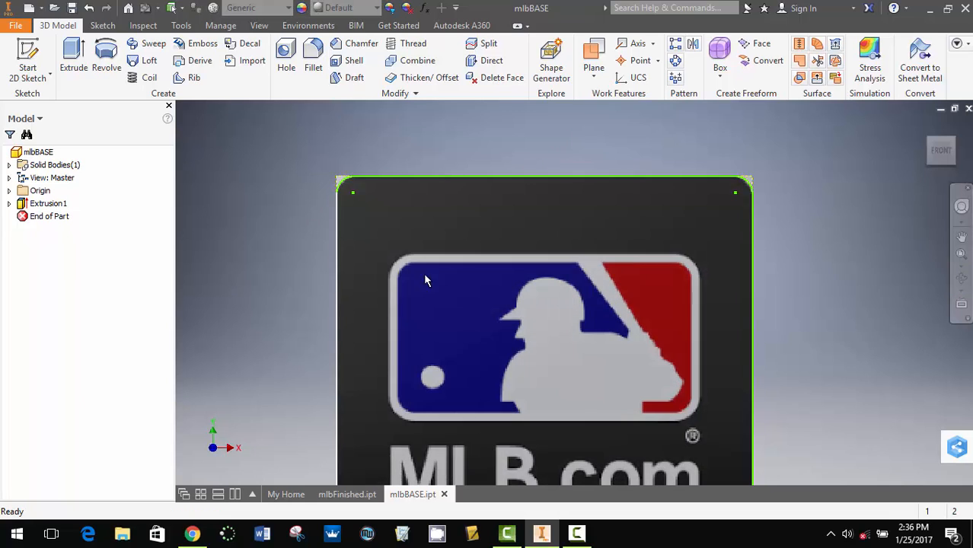
scroll(680, 281, "up", 3)
scroll(680, 282, "down", 5)
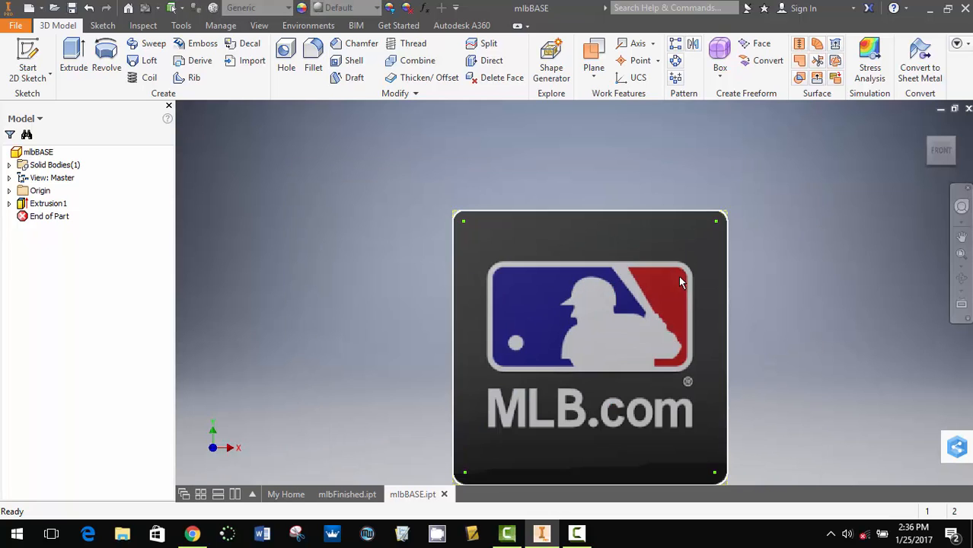
middle_click_drag(631, 284, 648, 224)
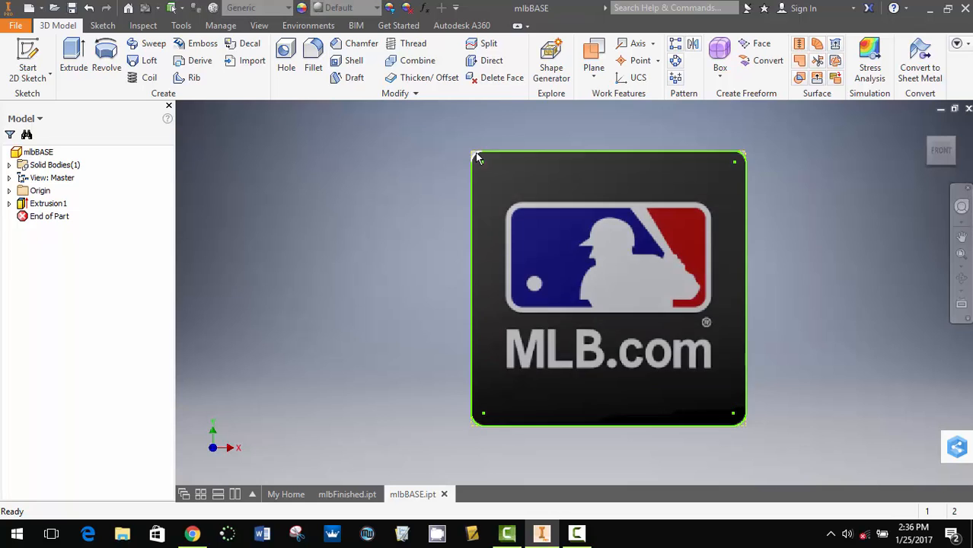
left_click(956, 145)
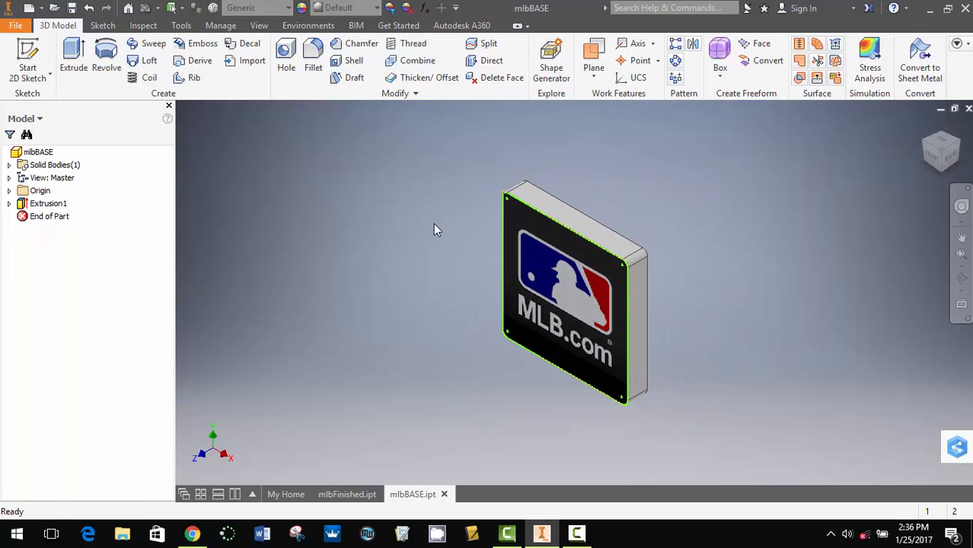
left_click(39, 151)
left_click(10, 204)
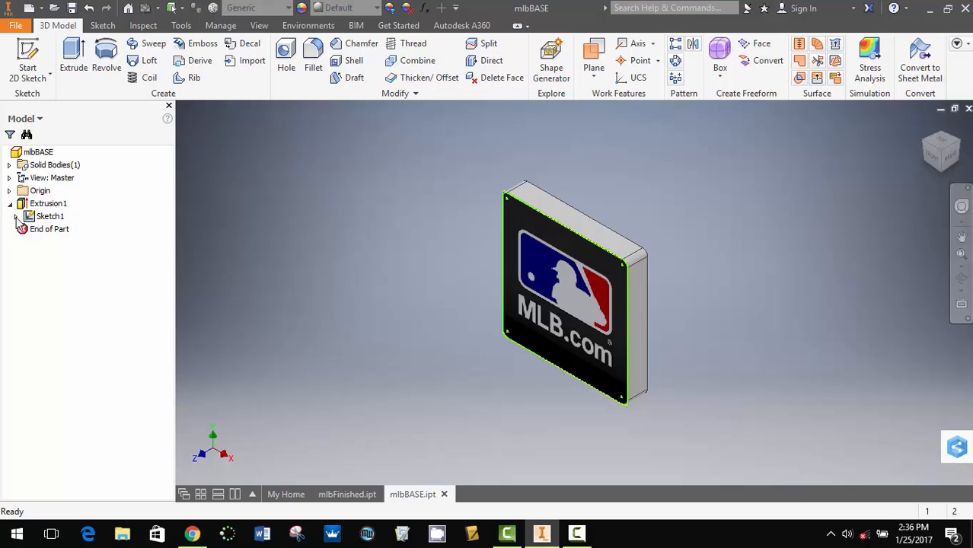
right_click(56, 217)
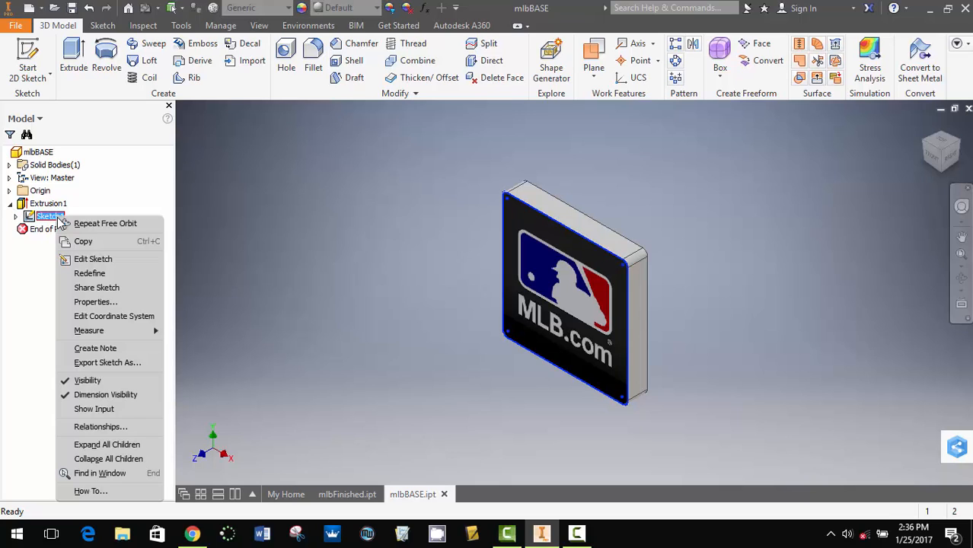
left_click(87, 380)
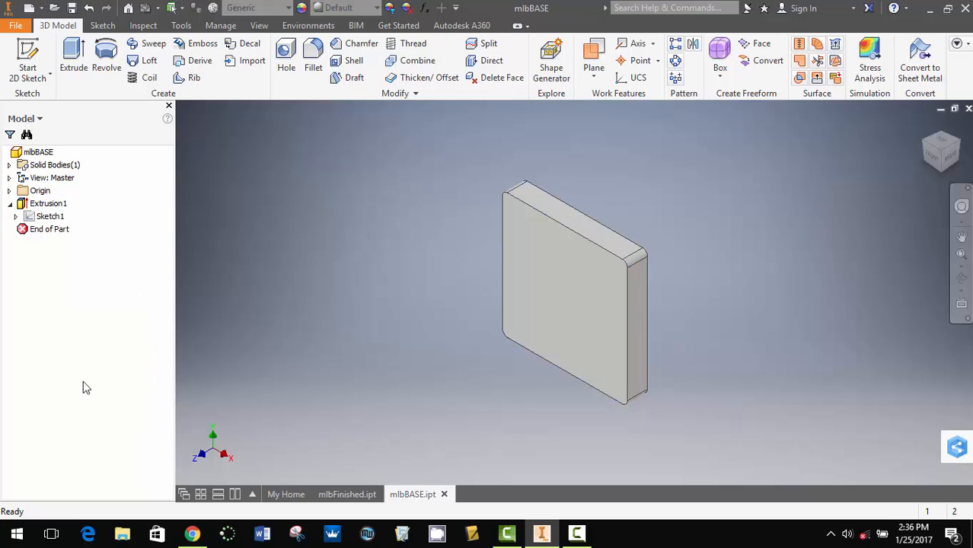
left_click(10, 203)
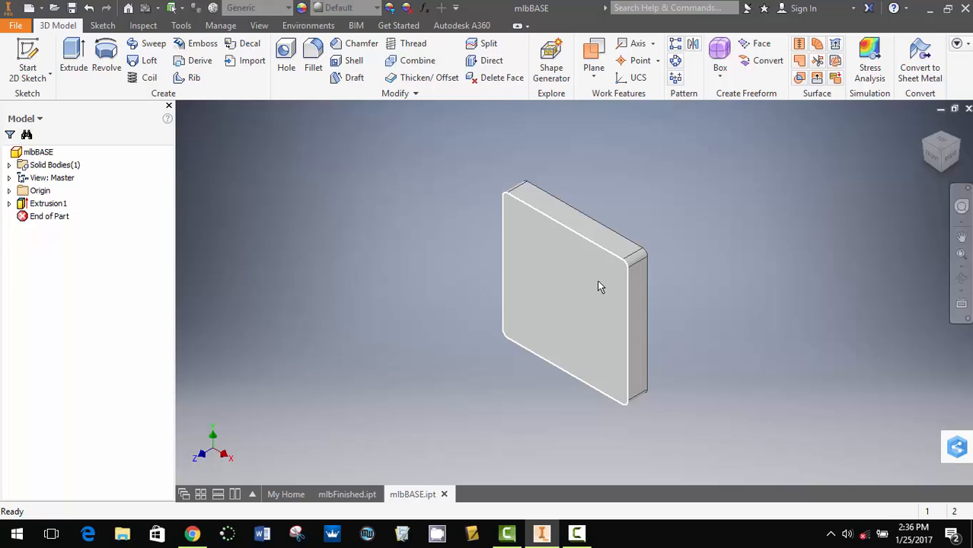
mouse_move(598, 286)
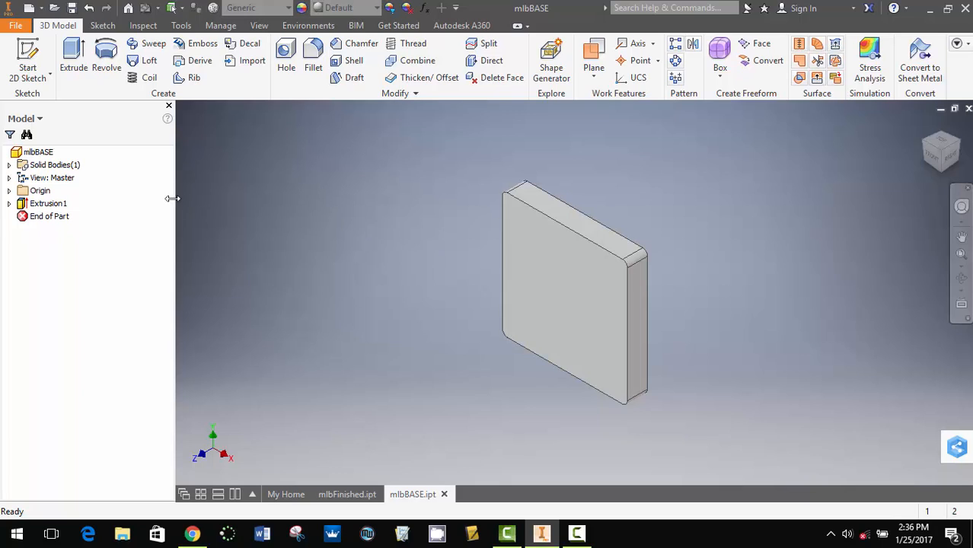
- Make Sketch1 with its logo image visible again under Extrusion1
left_click(9, 204)
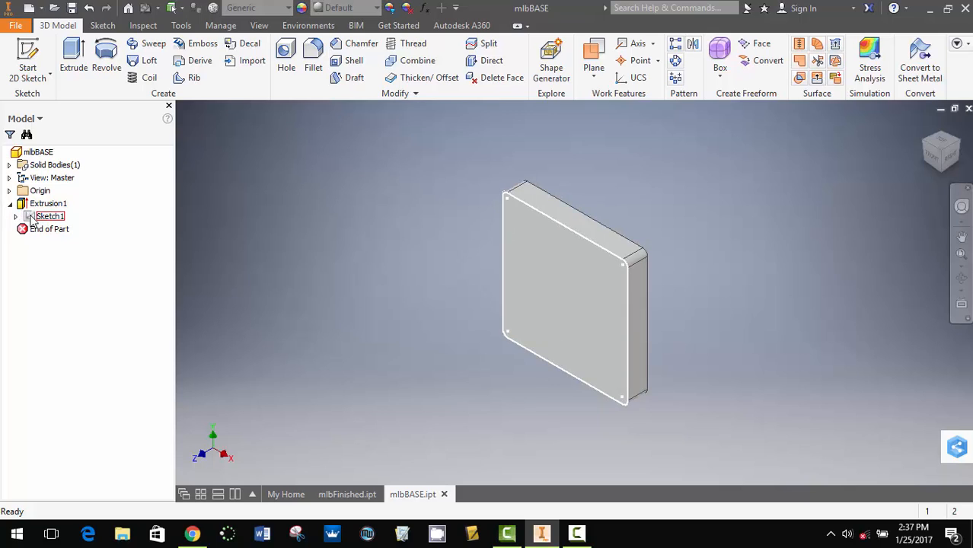
left_click(16, 217)
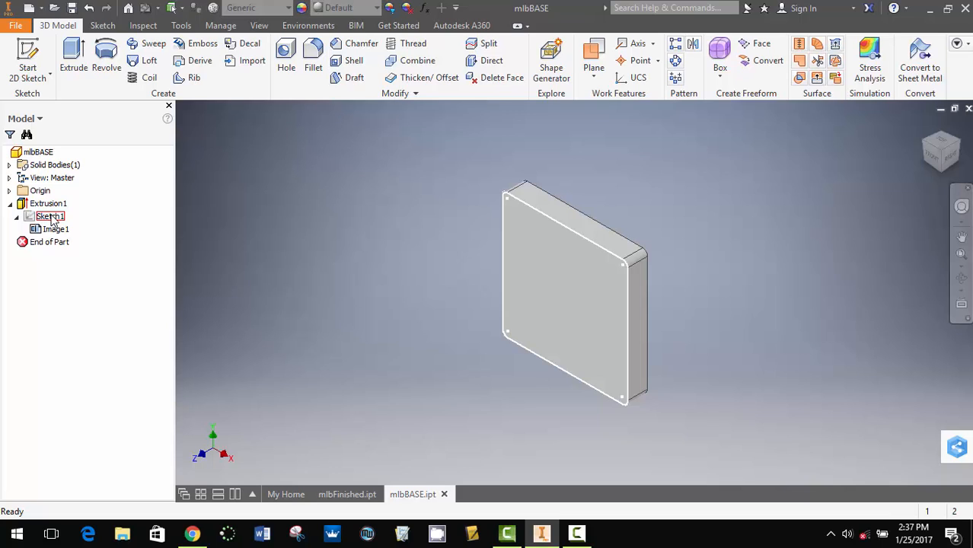
right_click(54, 219)
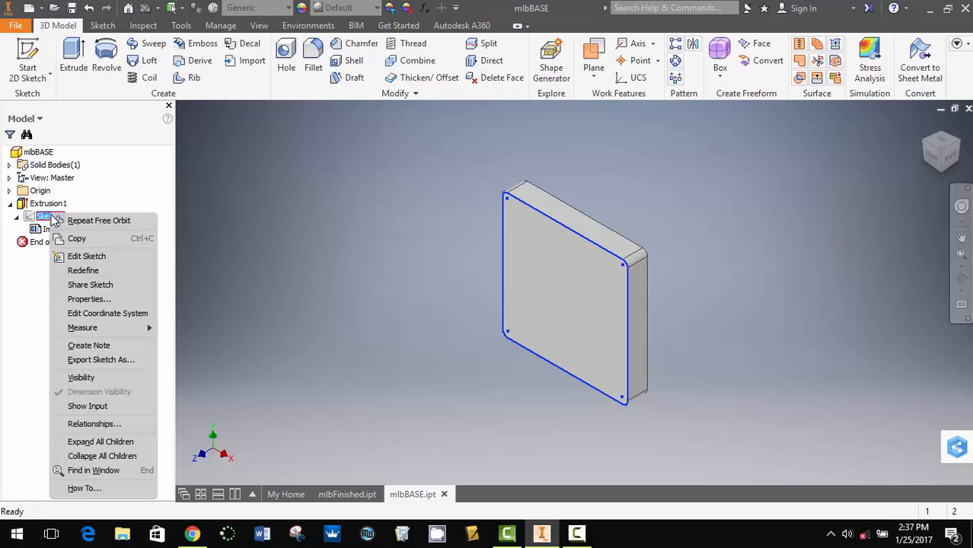
left_click(88, 379)
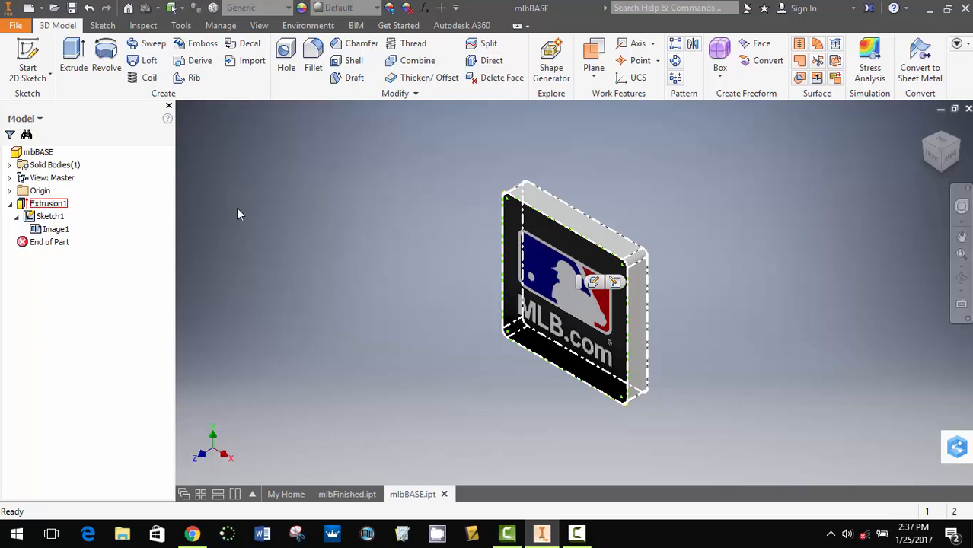
left_click(49, 204)
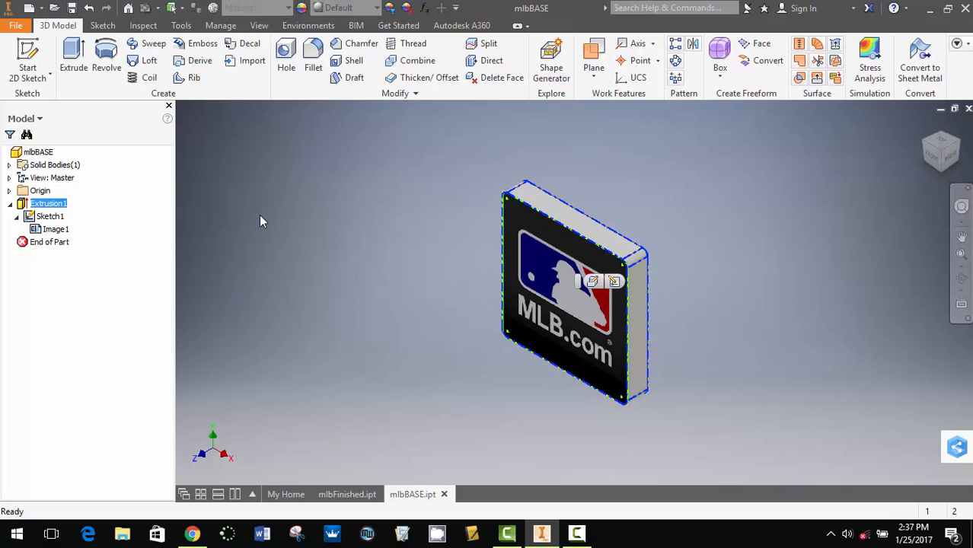
left_click(18, 217)
left_click(10, 204)
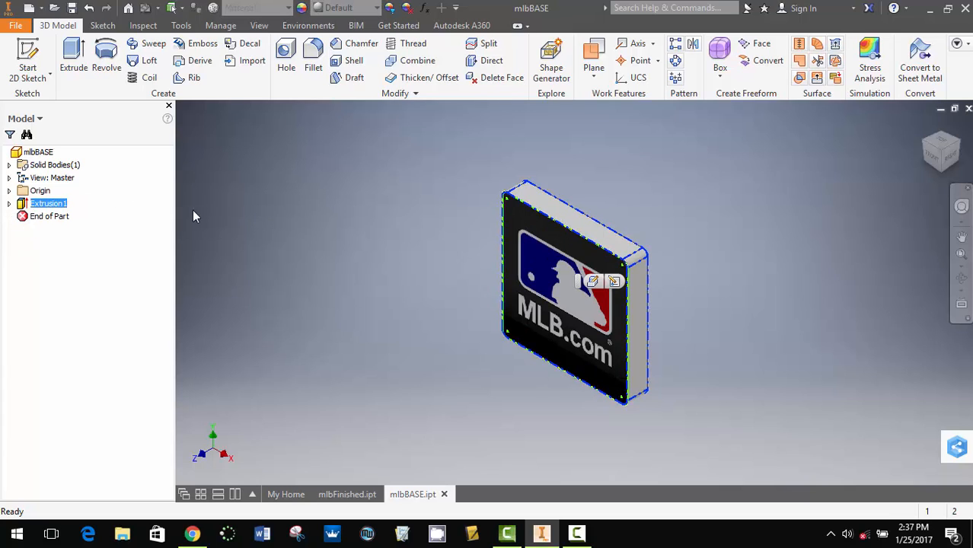
left_click(116, 200)
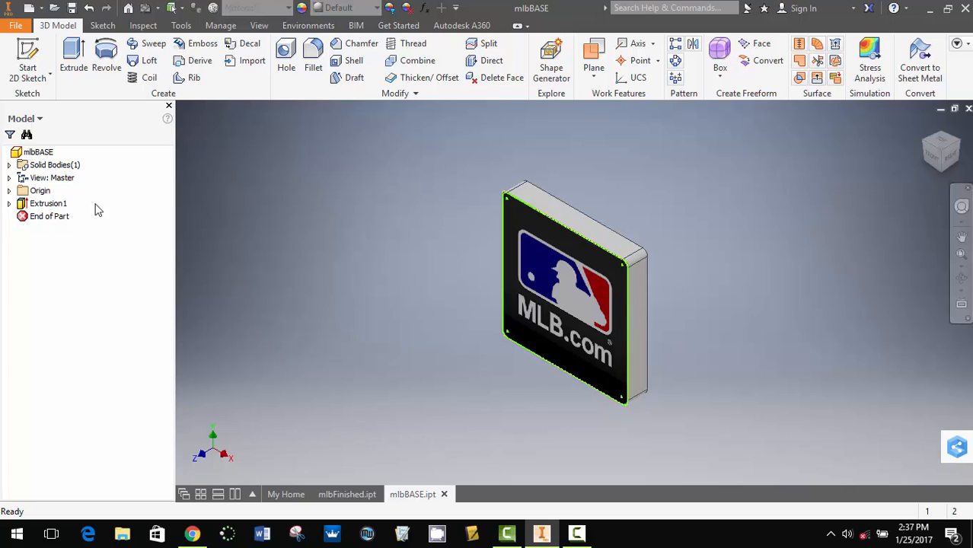
- Edit Extrusion1, switching its direction to Direction 1 and back to Direction 2
double_click(50, 204)
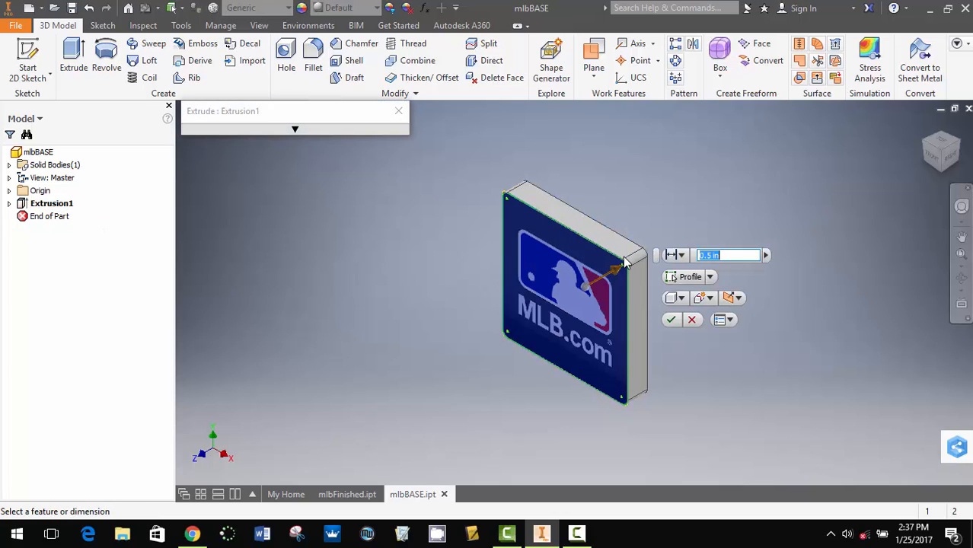
left_click(737, 298)
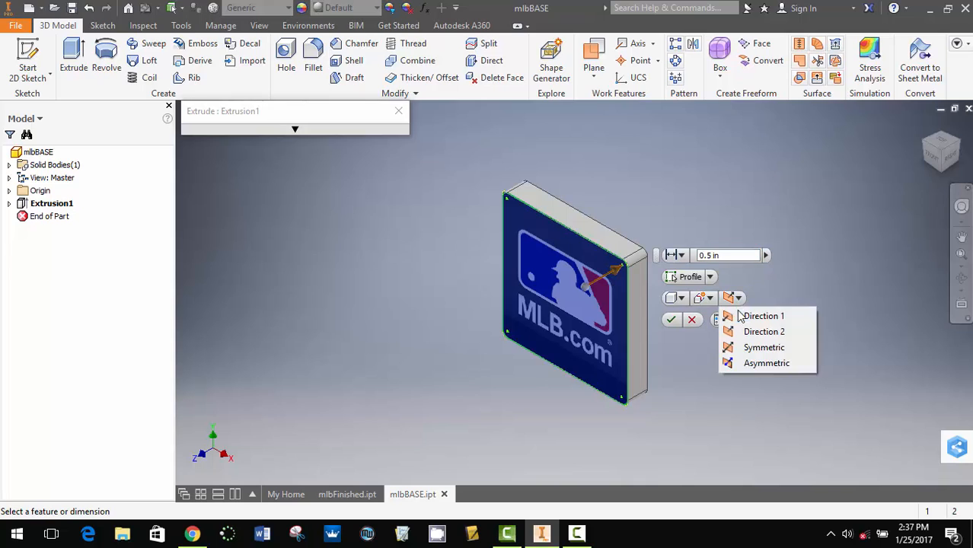
left_click(746, 319)
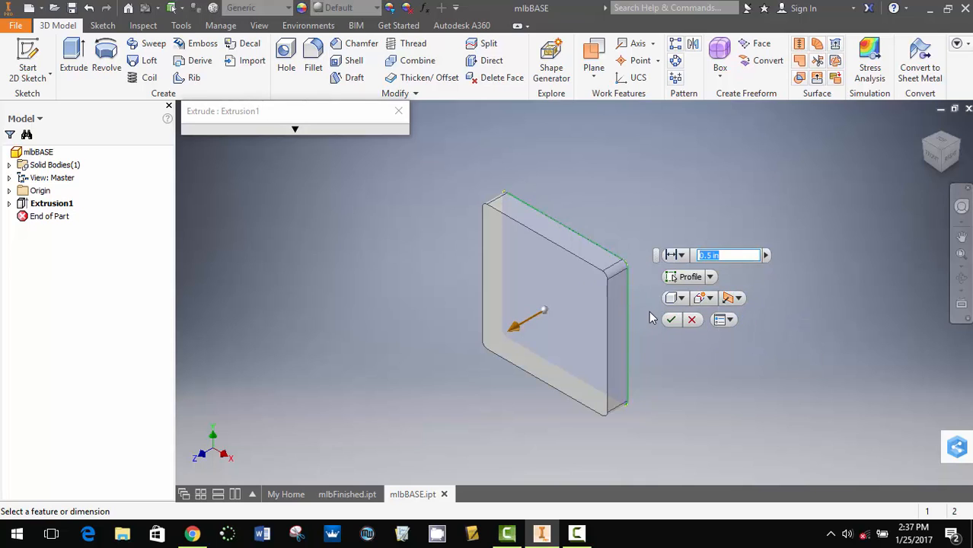
left_click(737, 297)
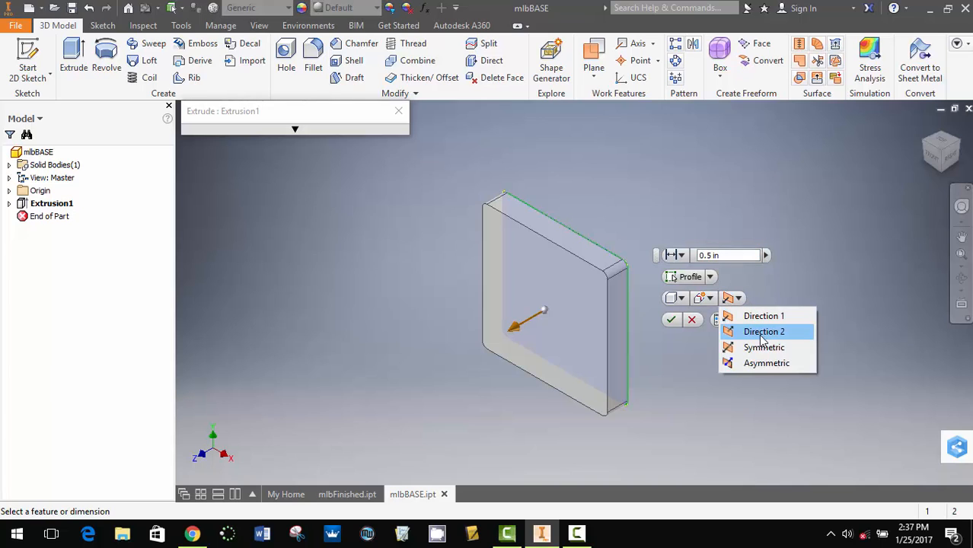
left_click(763, 333)
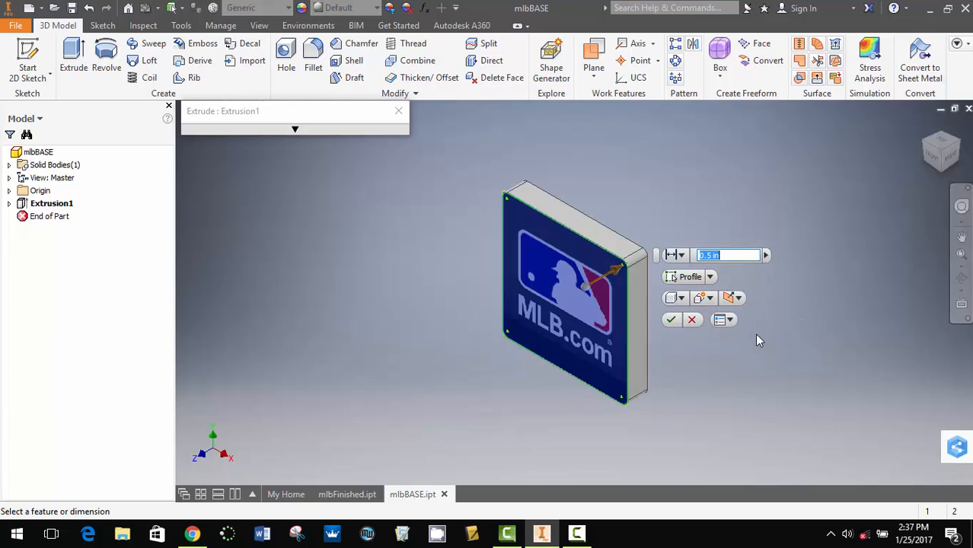
left_click(671, 323)
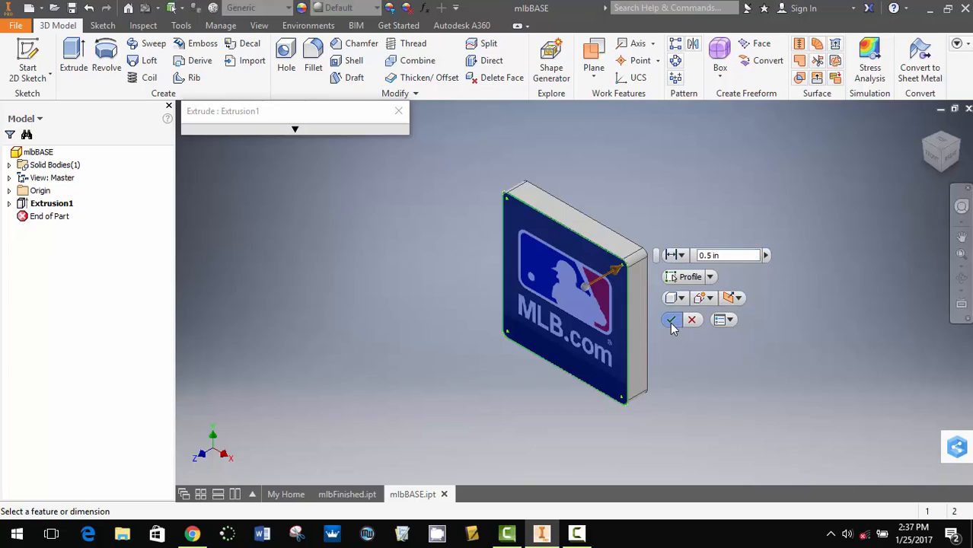
- Open the mlbSKETCH part file from the desktop with Autodesk Inventor 2017
left_click(570, 294)
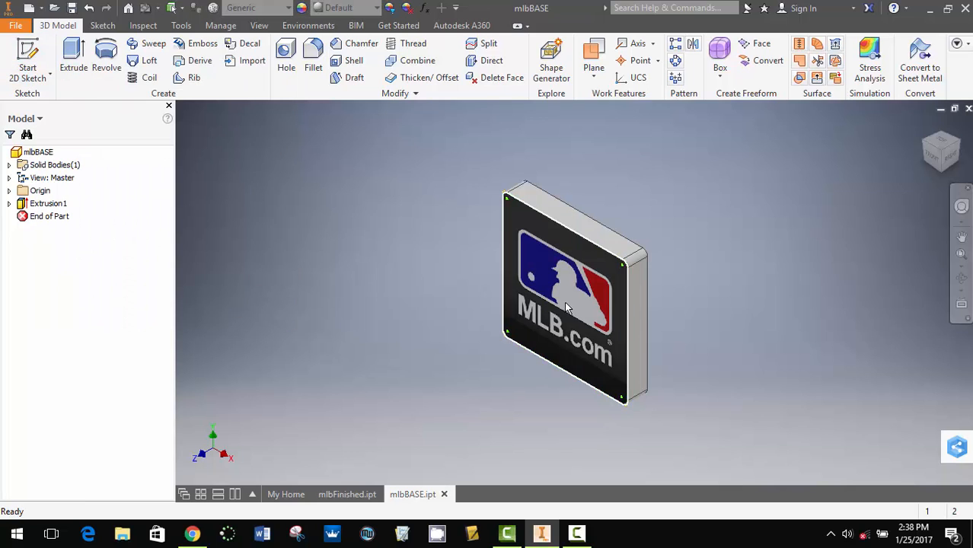
left_click(585, 338)
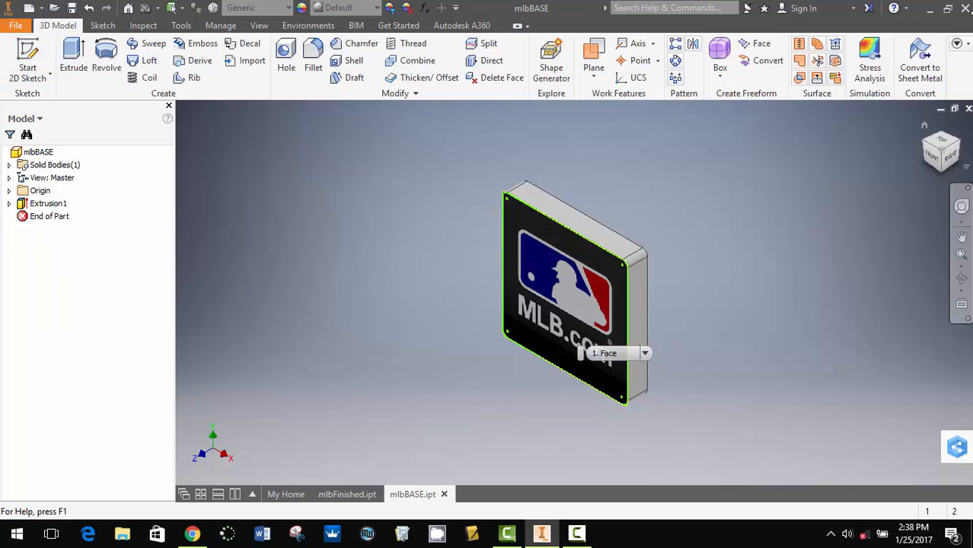
left_click(933, 9)
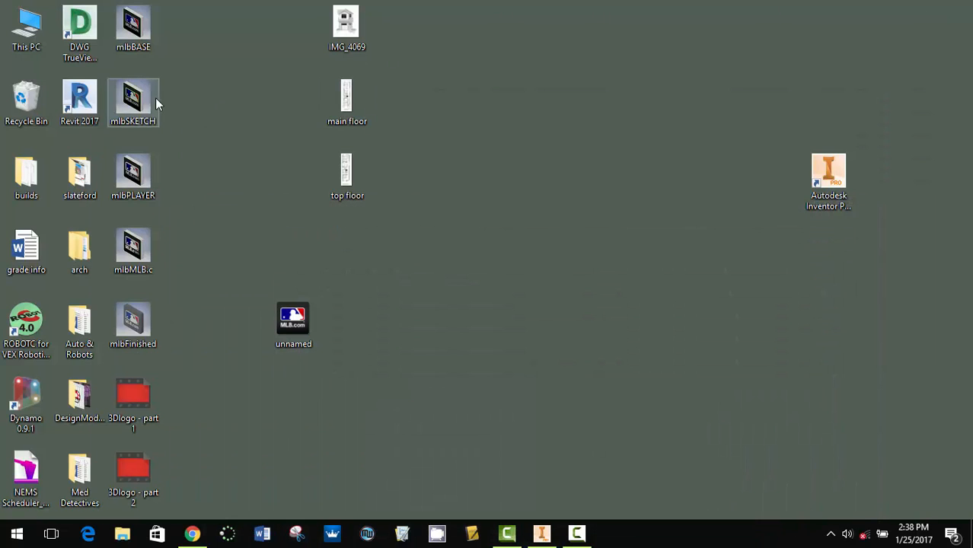
double_click(146, 108)
left_click(449, 216)
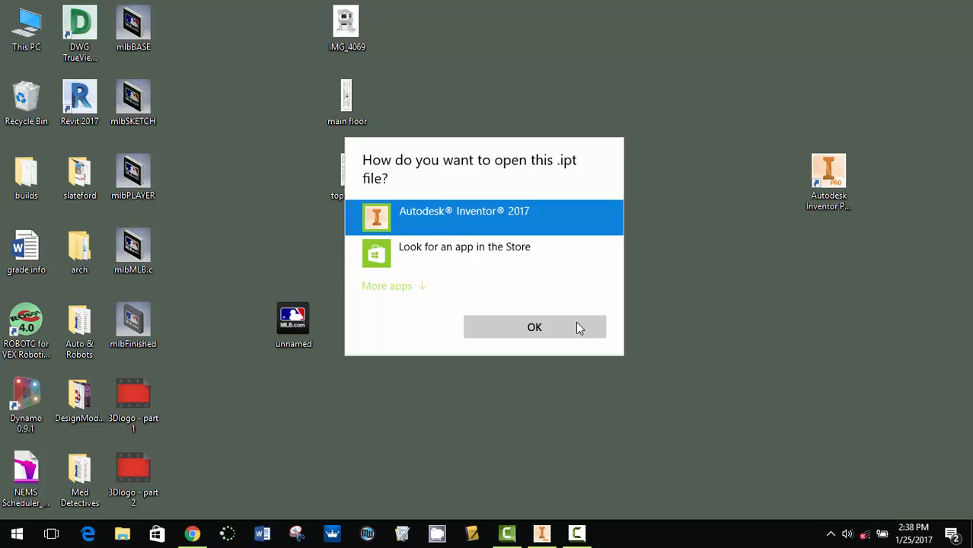
left_click(548, 328)
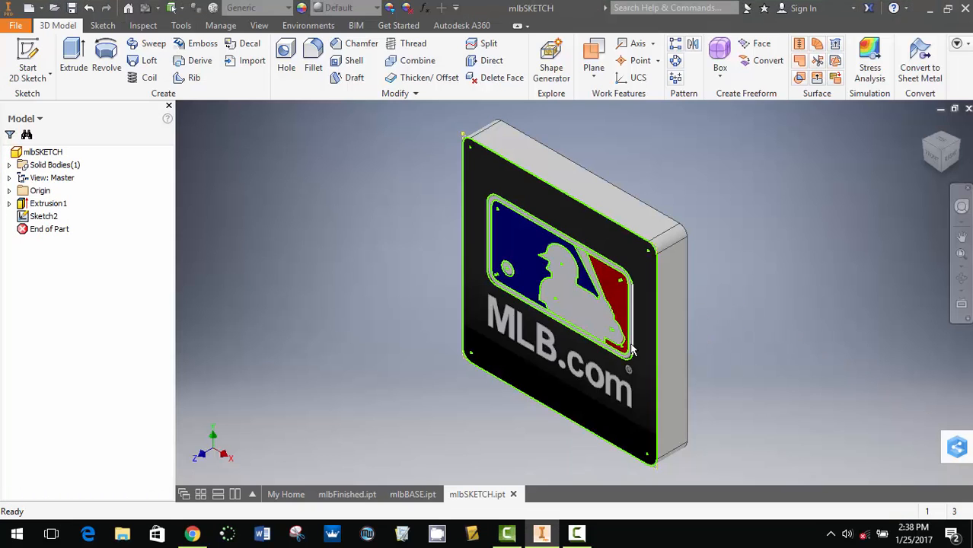
- Look at the part from the front and open Sketch2 for editing
left_click(934, 158)
scroll(632, 263, "down", 5)
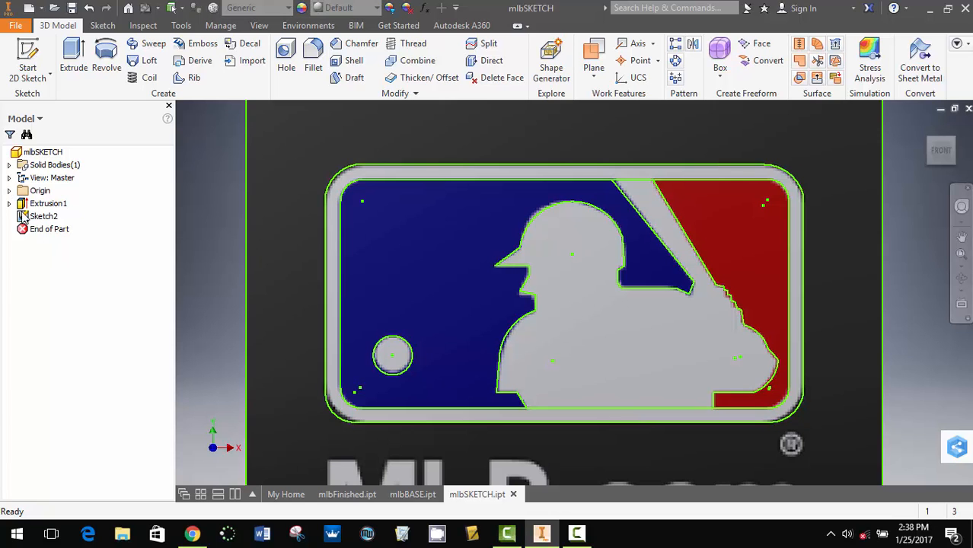
double_click(43, 217)
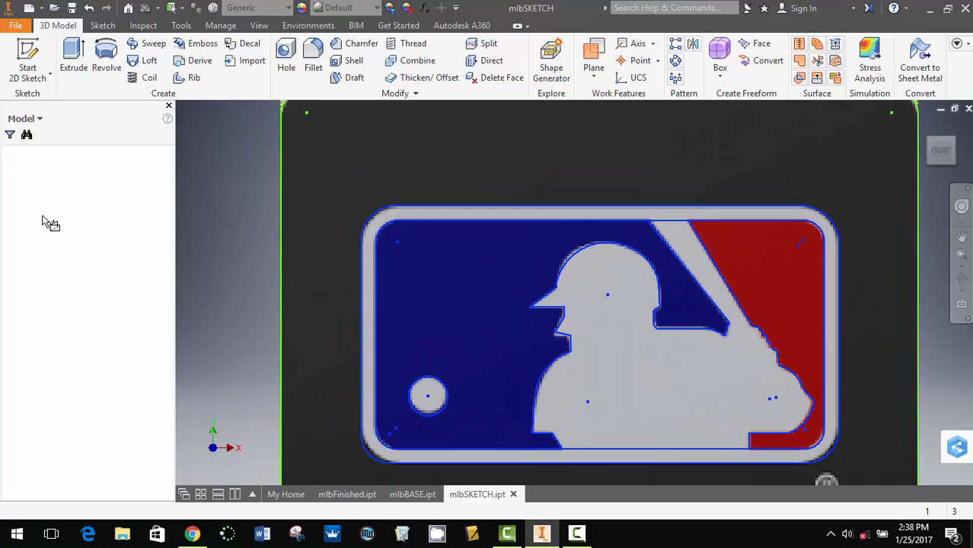
left_click(89, 7)
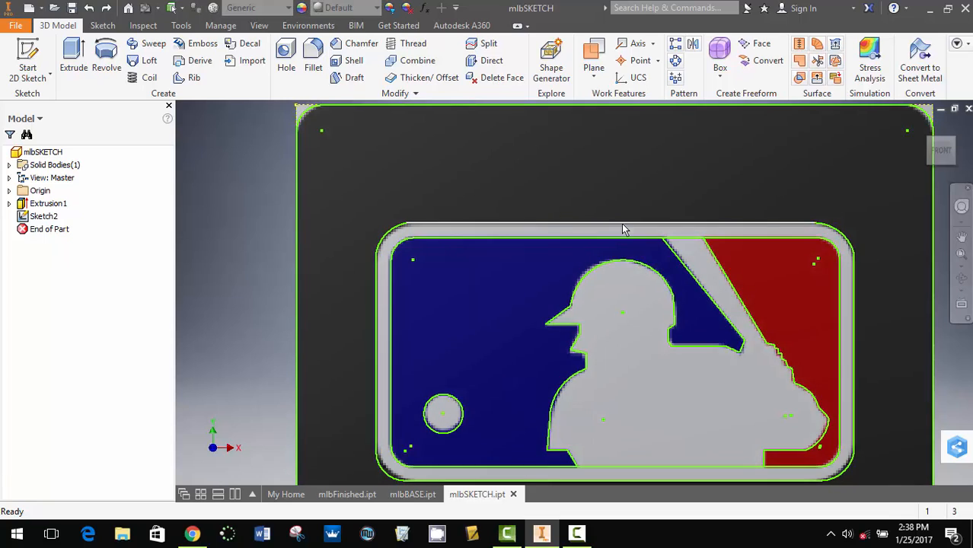
double_click(53, 218)
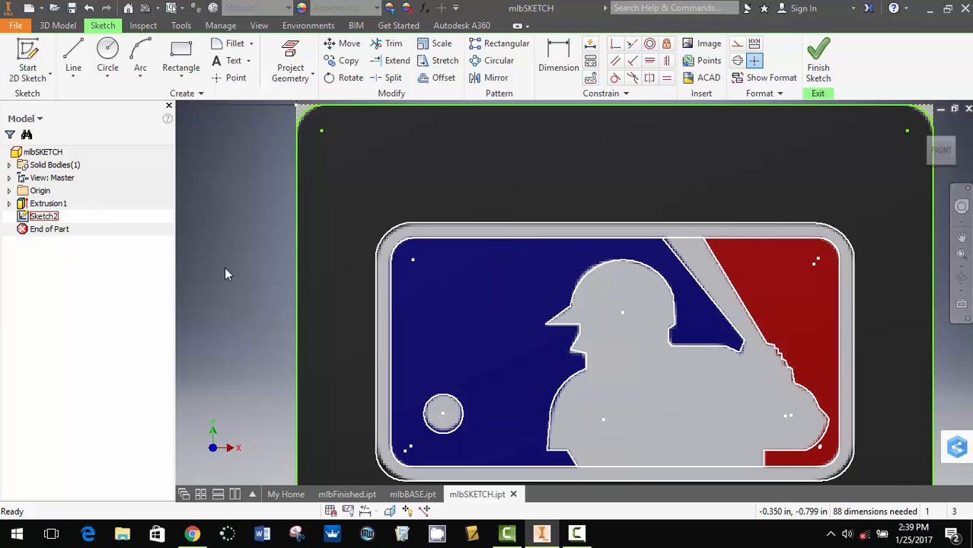
- Select all the traced logo geometry in Sketch2 to examine its lines and arcs, and clear the selection
middle_click_drag(684, 264, 644, 190)
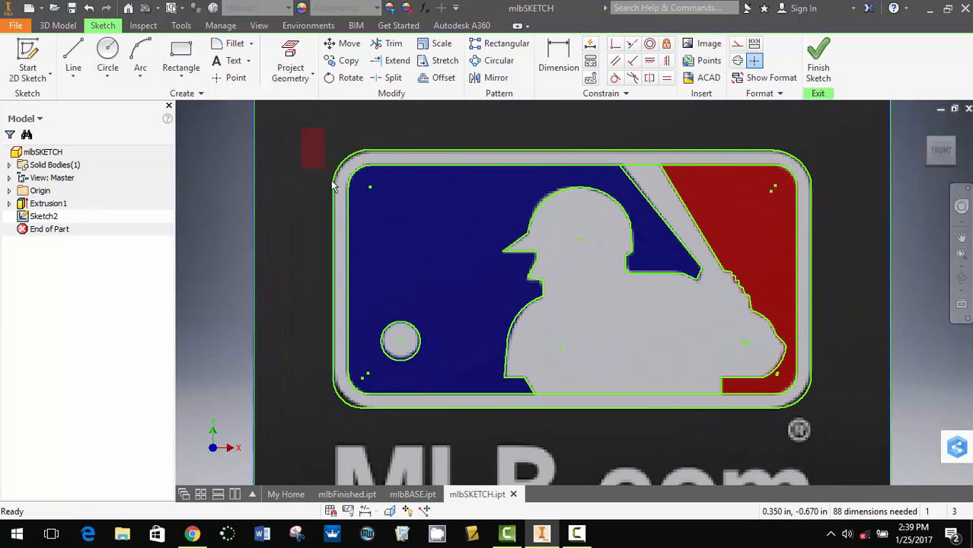
mouse_move(301, 128)
left_mouse_down()
mouse_move(711, 401)
mouse_move(854, 438)
mouse_move(859, 427)
left_mouse_up()
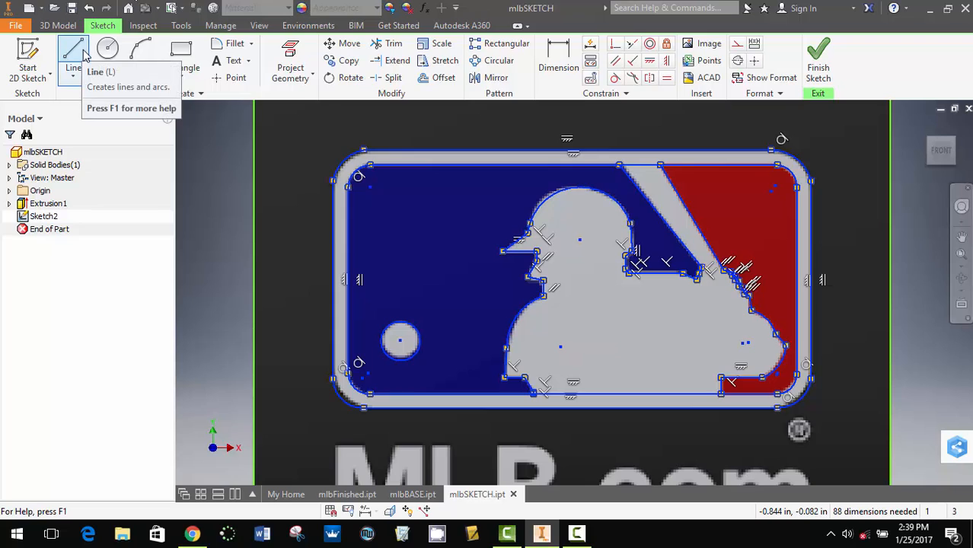
left_click(215, 183)
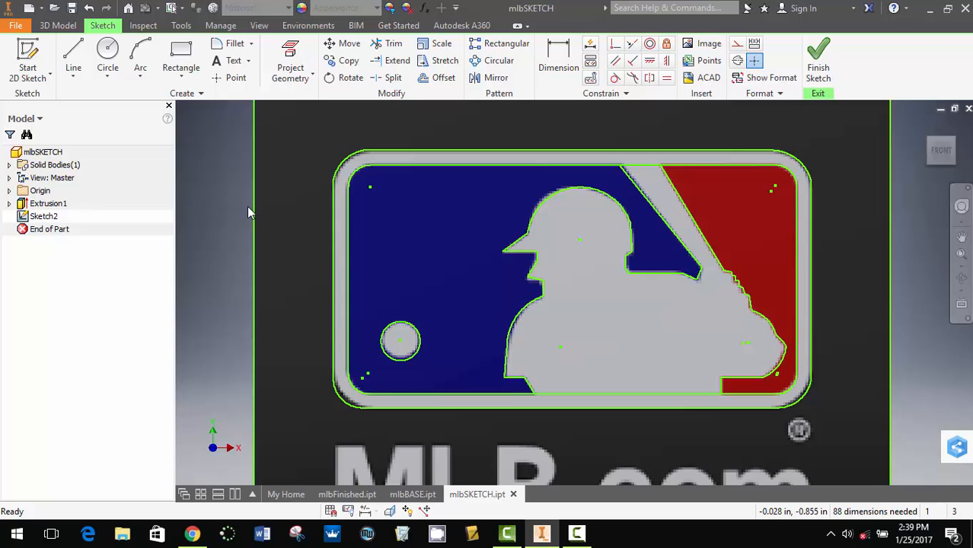
- Review the finished logo in mlbFinished.ipt and return to the open sketch in mlbSKETCH.ipt
left_click(358, 494)
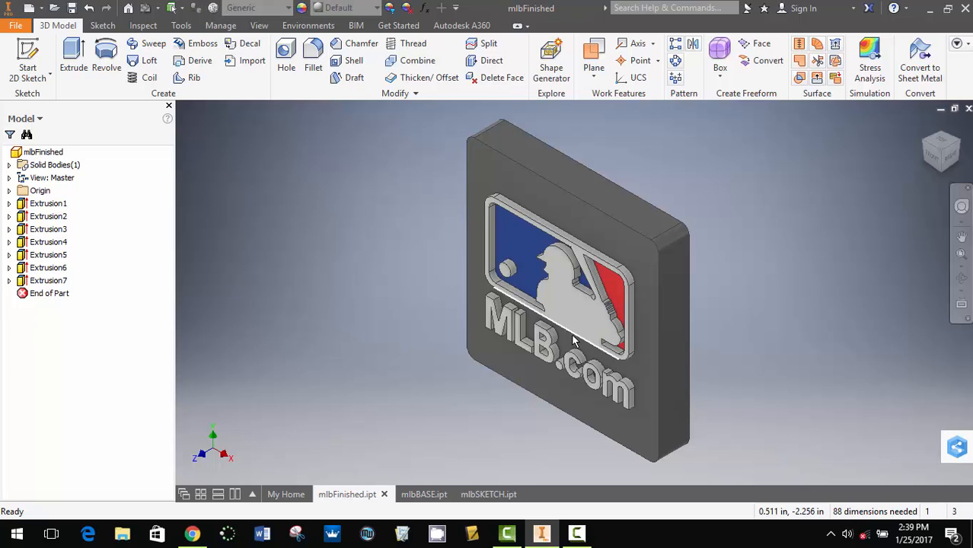
left_click(478, 492)
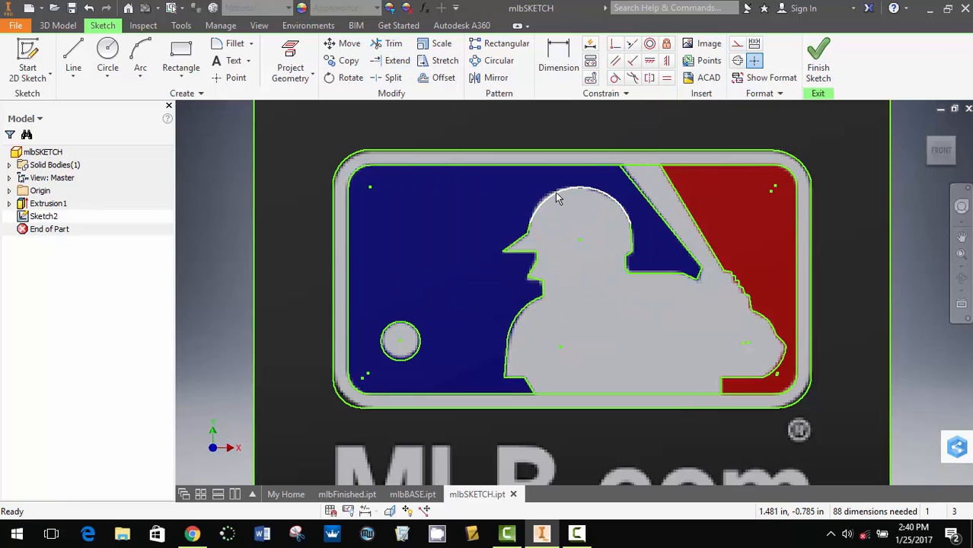
- Finish editing Sketch2 with the traced logo and return the part to its home view
right_click(557, 198)
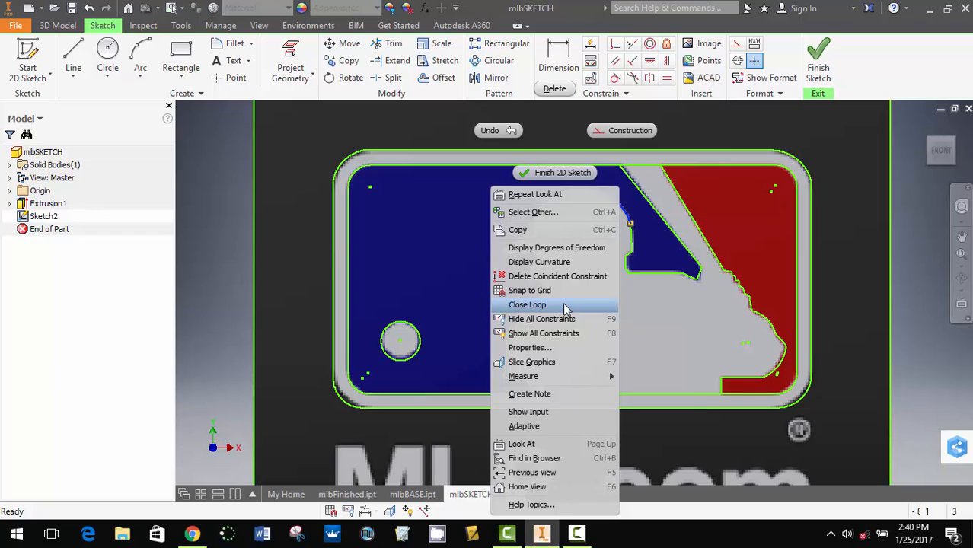
left_click(691, 306)
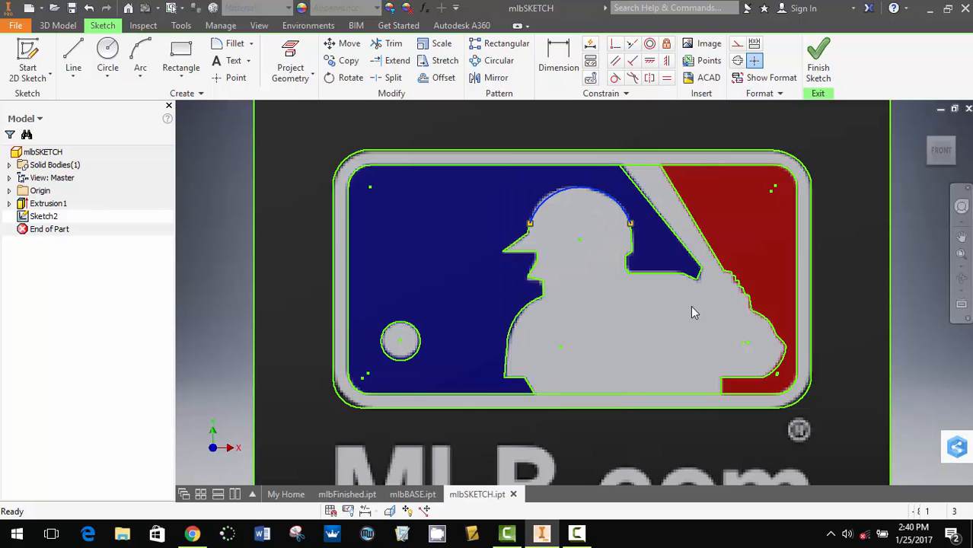
left_click(819, 57)
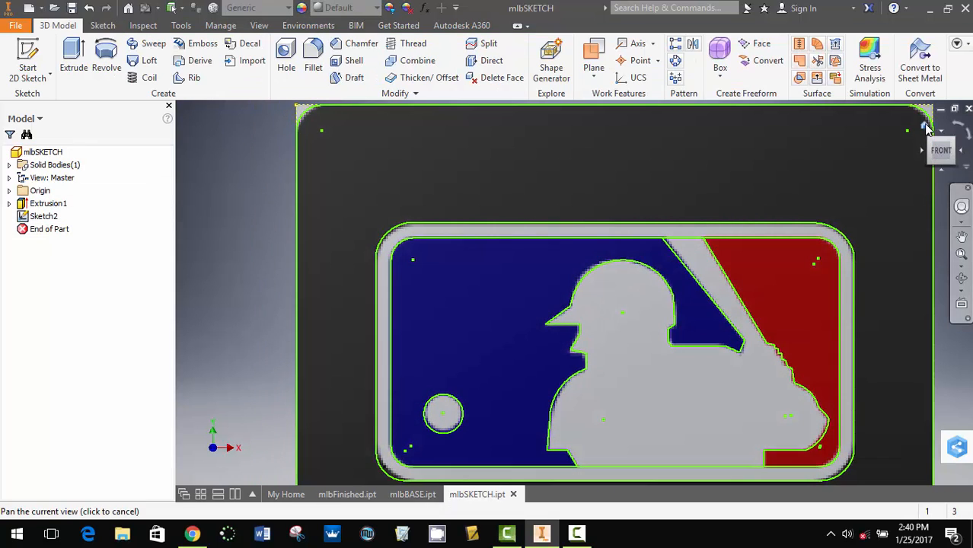
left_click(924, 124)
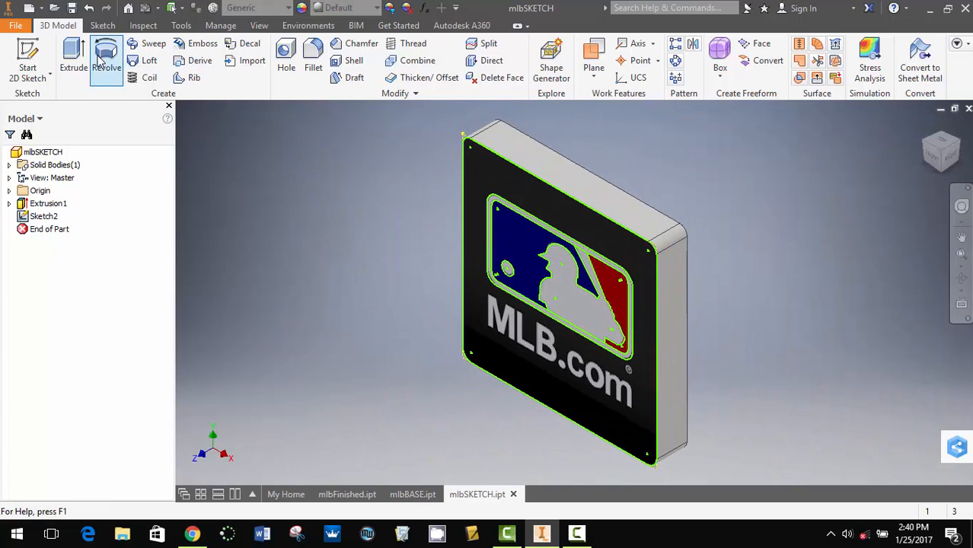
left_click(73, 61)
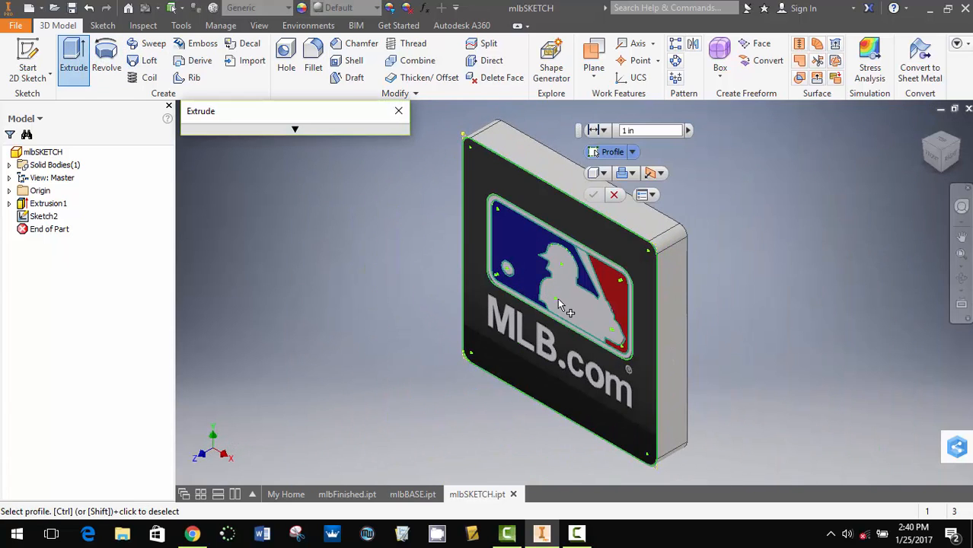
left_click(560, 298)
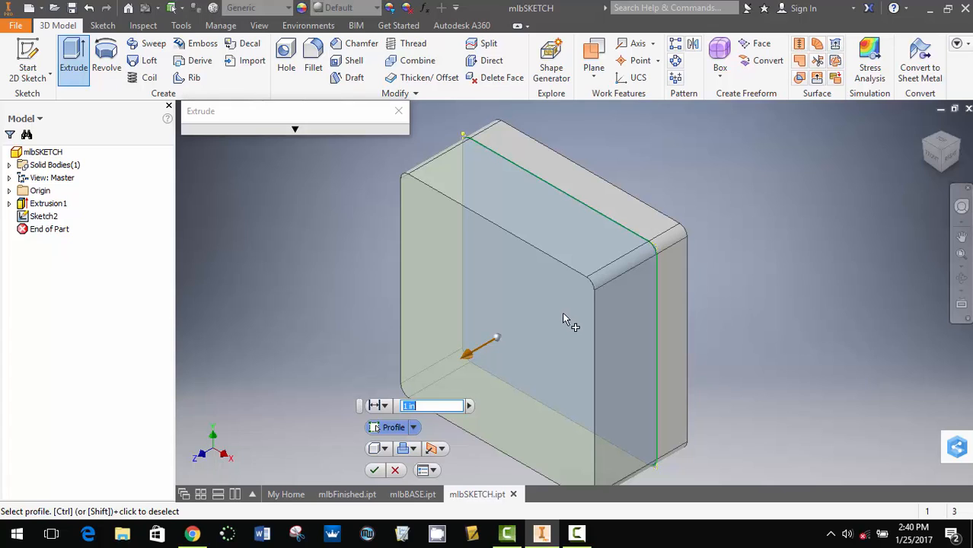
left_click(396, 470)
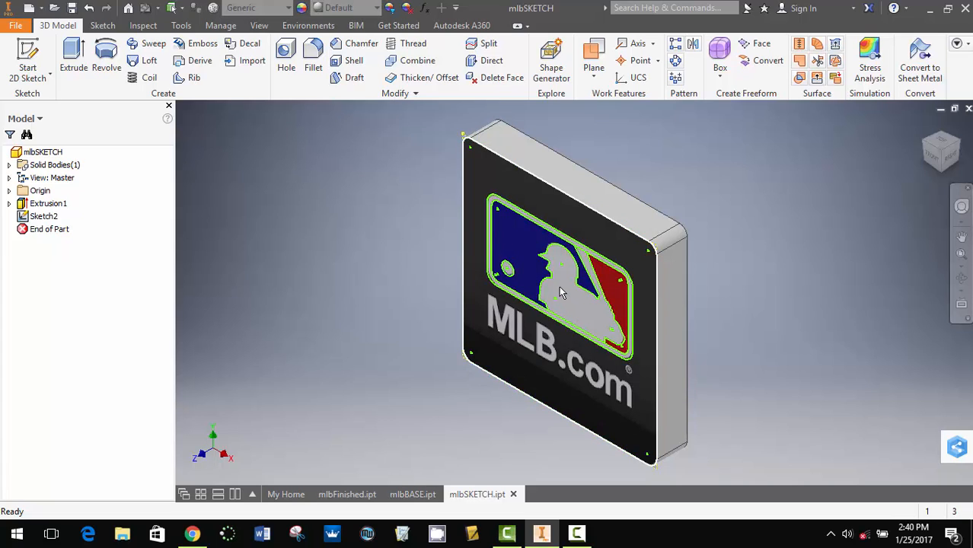
mouse_move(565, 304)
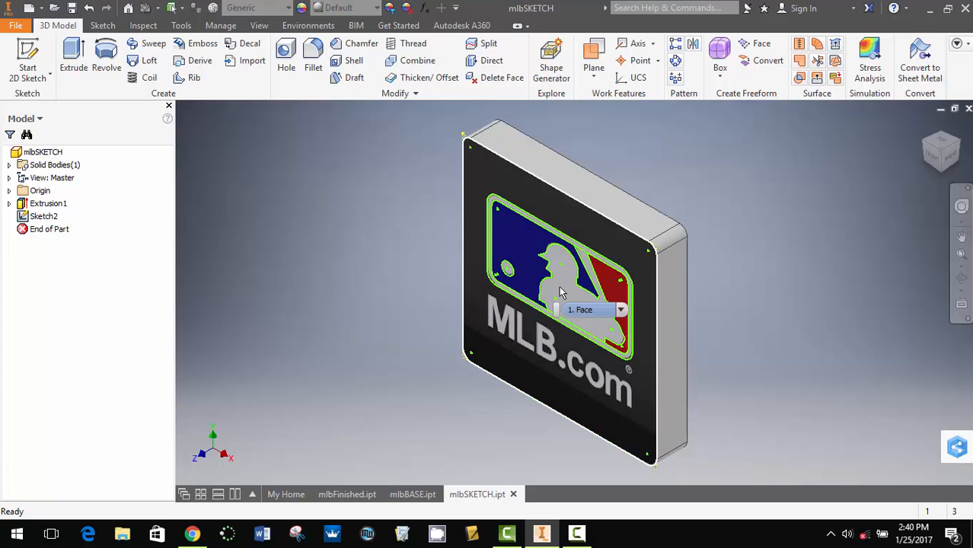